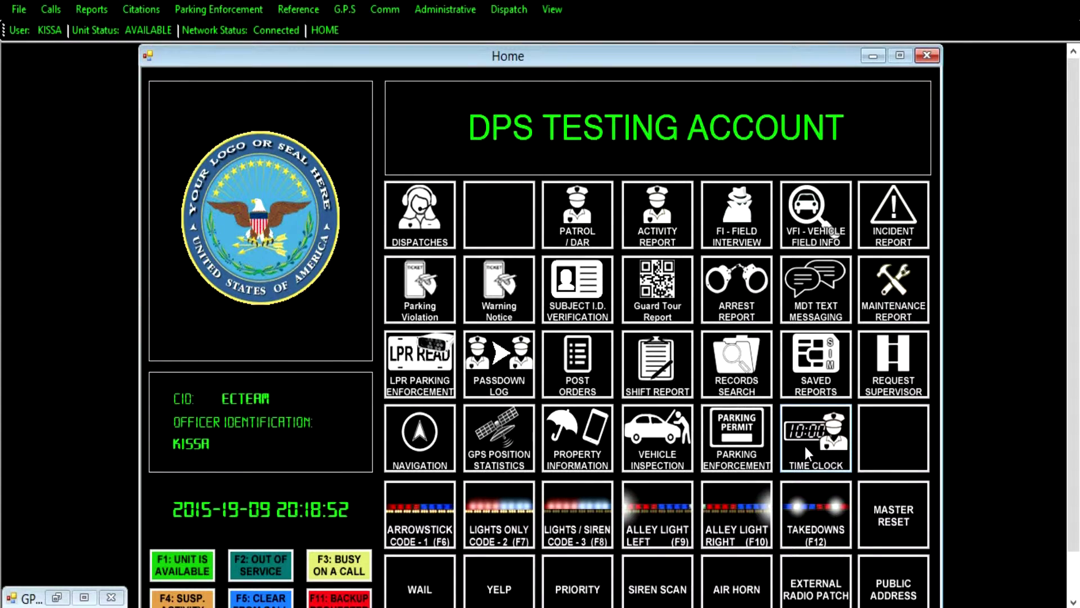
# Open the Time Clock dialog from the Home window's TIME CLOCK tile
pyautogui.click(804, 443)
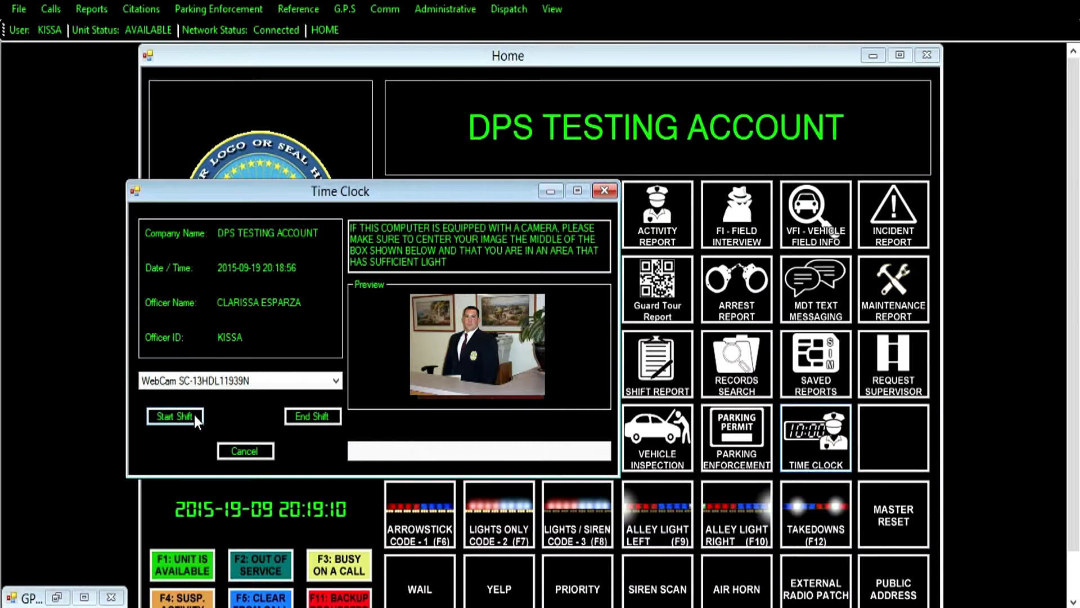
# Start the shift in the Time Clock, letting the webcam photo capture and return Home
pyautogui.click(194, 415)
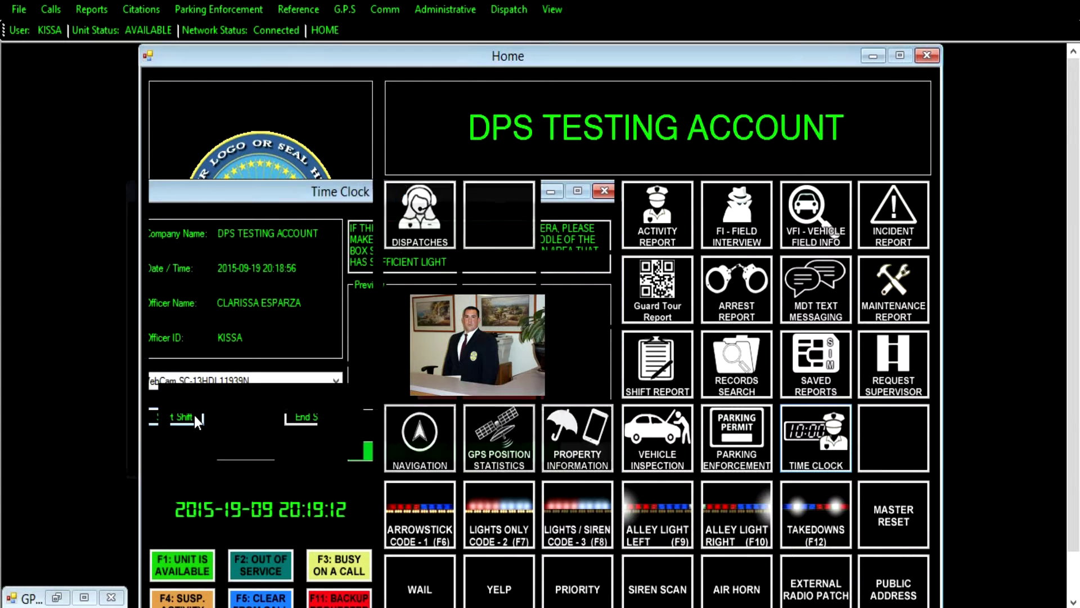